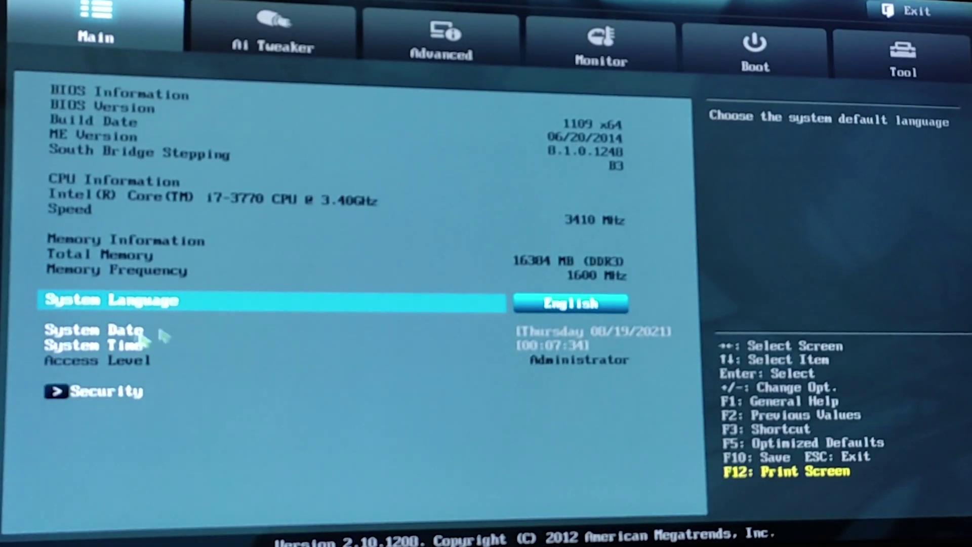
After glancing at the Security and Main pages, set Ai Tweaker's Ai Overclock Tuner from Auto to X.M.P.
{"action": "left_click", "coordinate": [57, 392]}
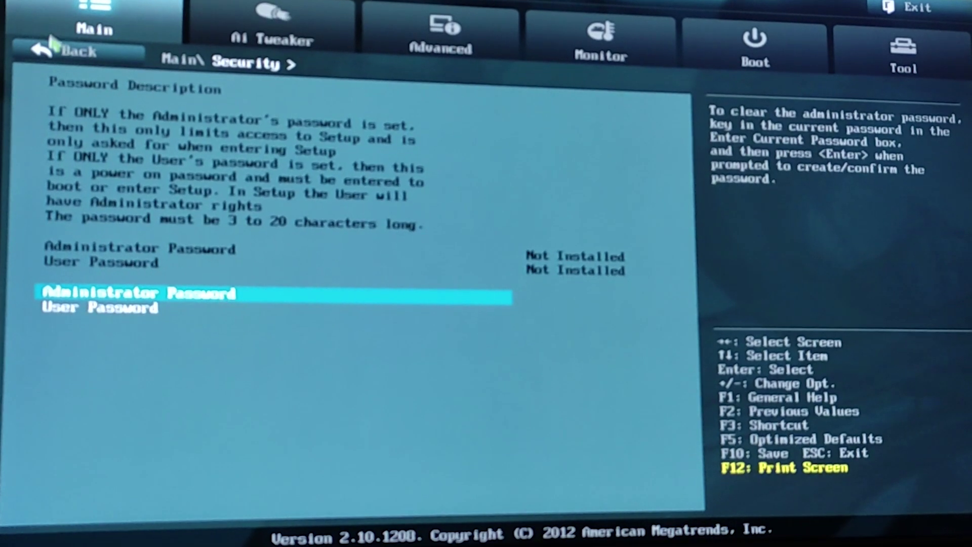
{"action": "left_click", "coordinate": [47, 54]}
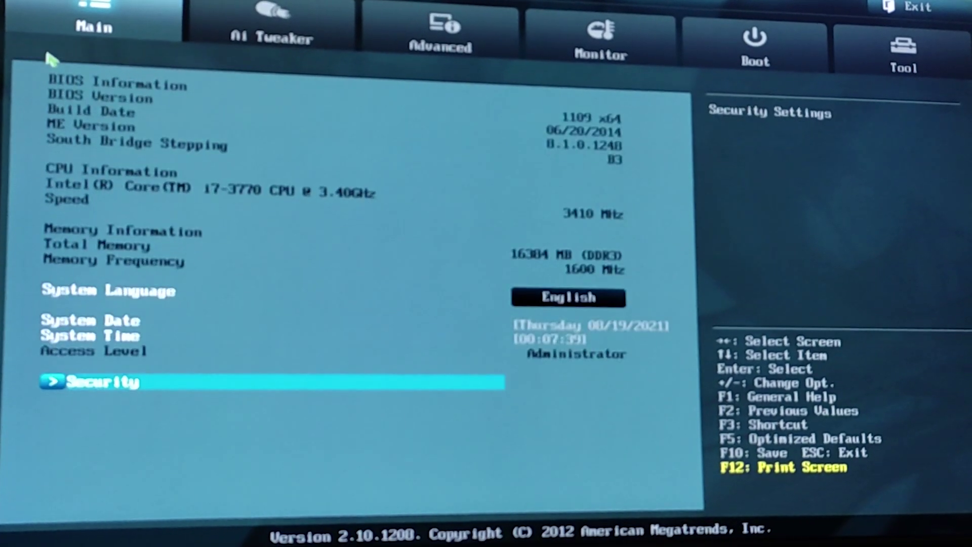
{"action": "left_click", "coordinate": [264, 30]}
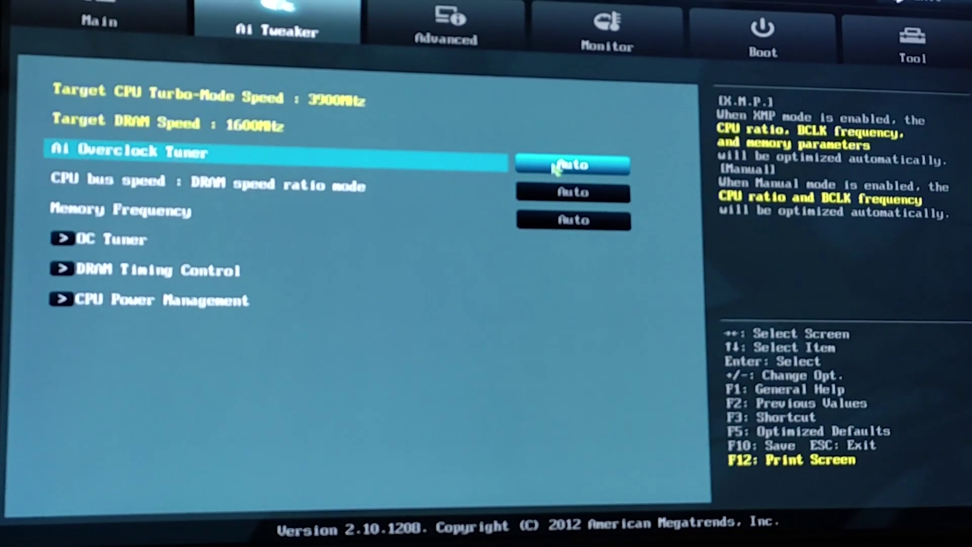
{"action": "left_click", "coordinate": [556, 166]}
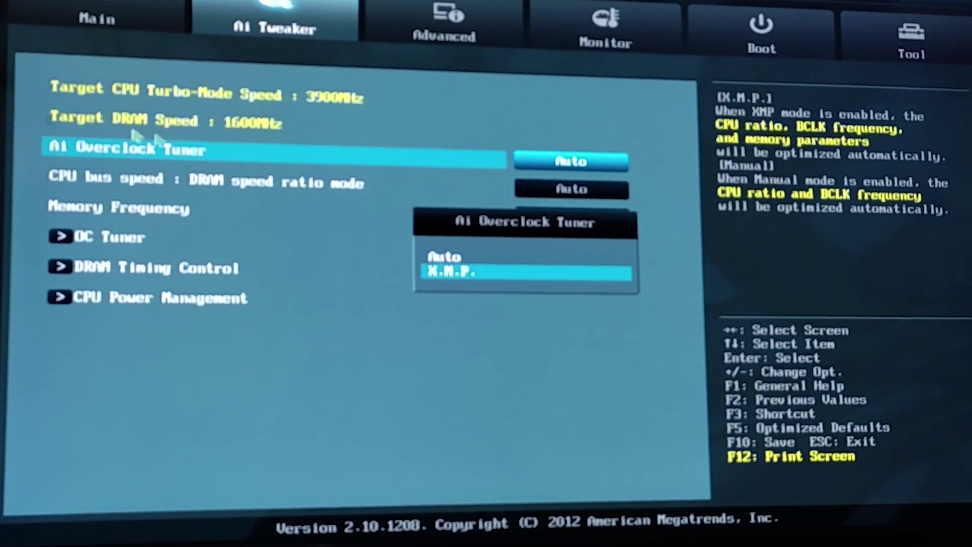
{"action": "left_click", "coordinate": [486, 271]}
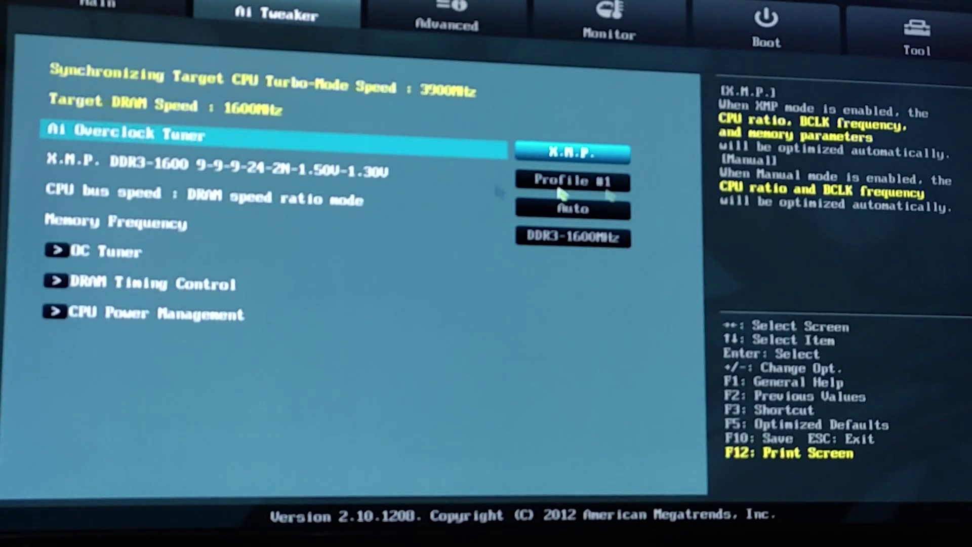
Confirm X.M.P. Profile #1 and bring up the CPU bus speed : DRAM speed ratio options.
{"action": "left_click", "coordinate": [543, 181]}
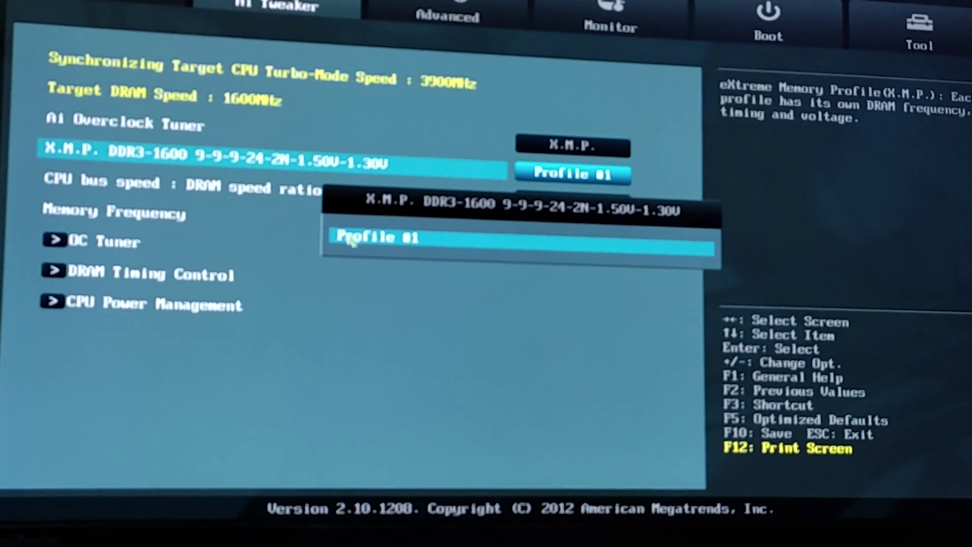
{"action": "left_click", "coordinate": [349, 237]}
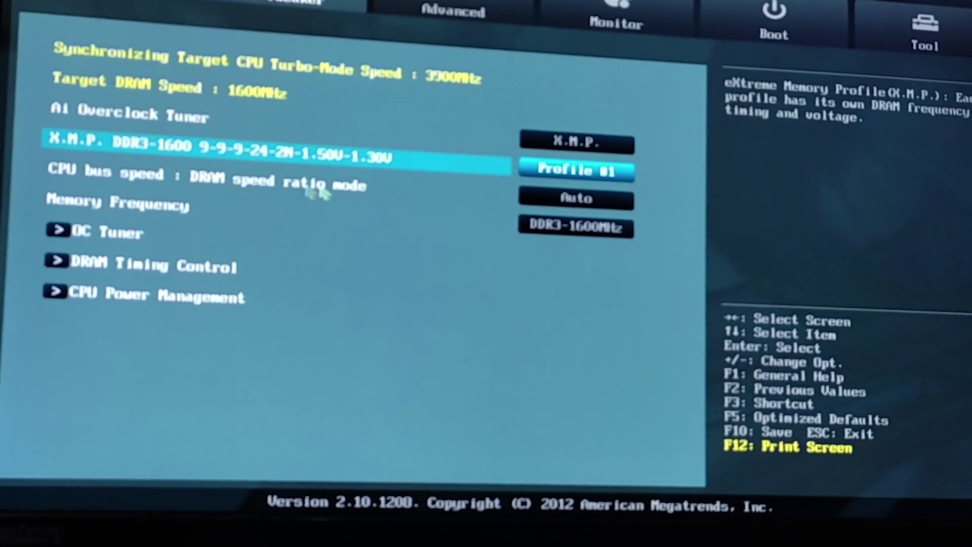
{"action": "left_click", "coordinate": [543, 202]}
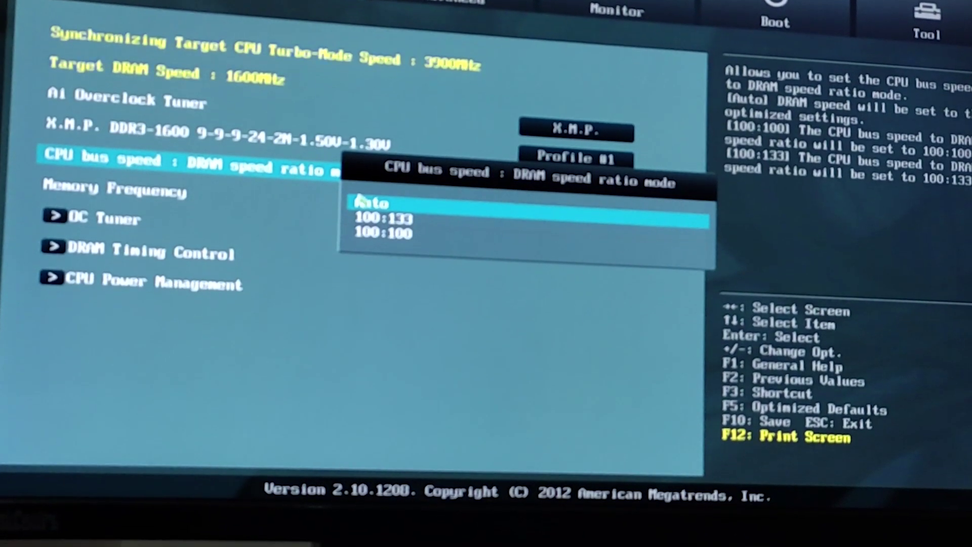